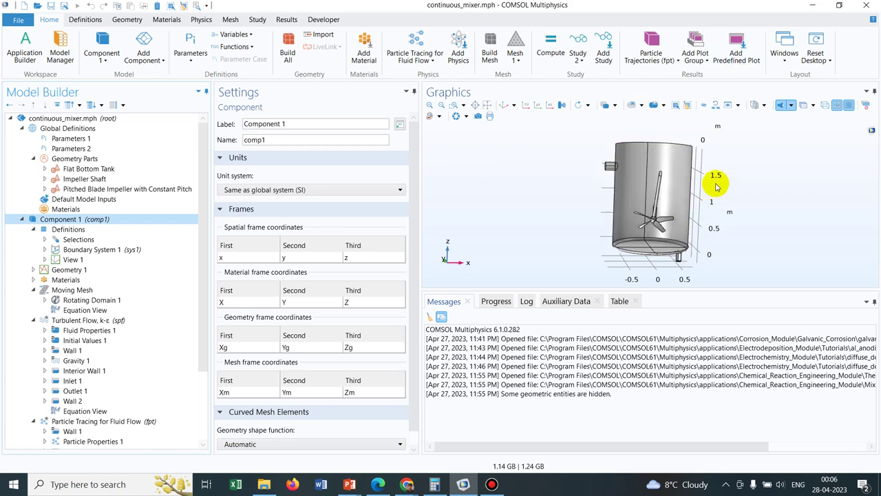
- Orbit the mixer tank and show Parameters 1, listing impellerTilt 30, rpm 15[1/min] and tEnd 500[s]
right_click_drag(742, 187, 708, 184)
left_click_drag(709, 185, 751, 183)
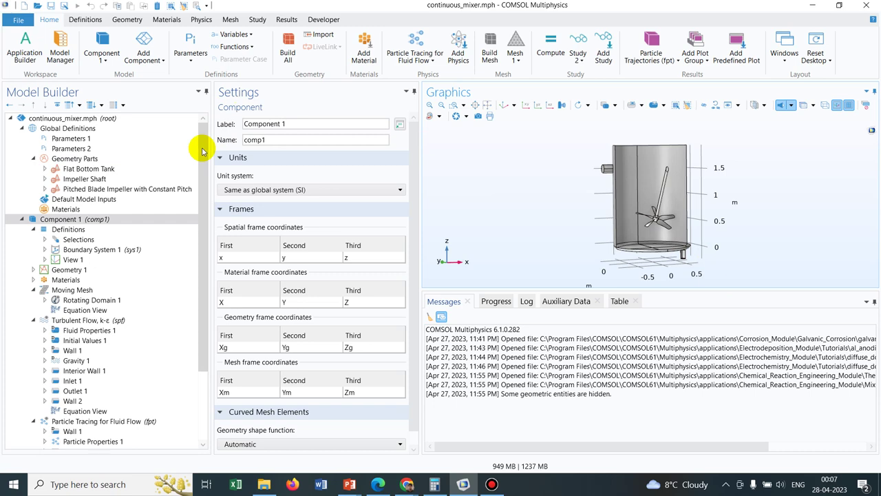
left_click(121, 139)
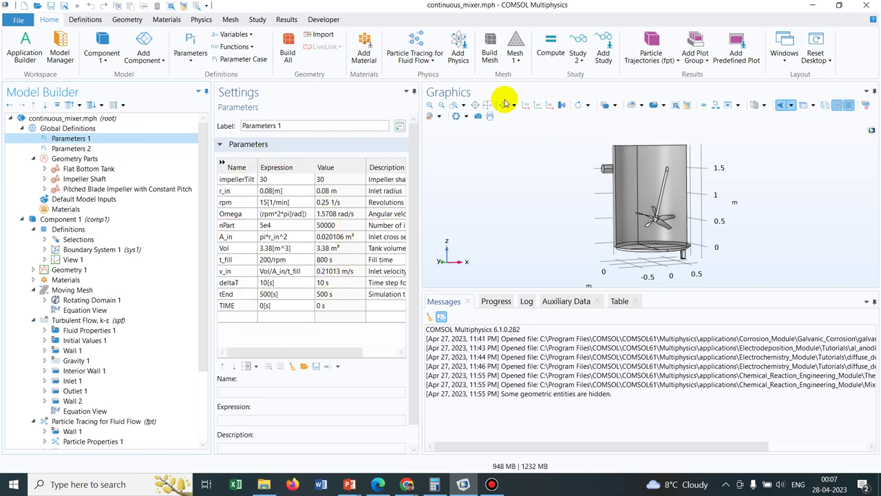
- Box-zoom onto the impeller blades, then zoom extents to show the whole tank
left_click(454, 104)
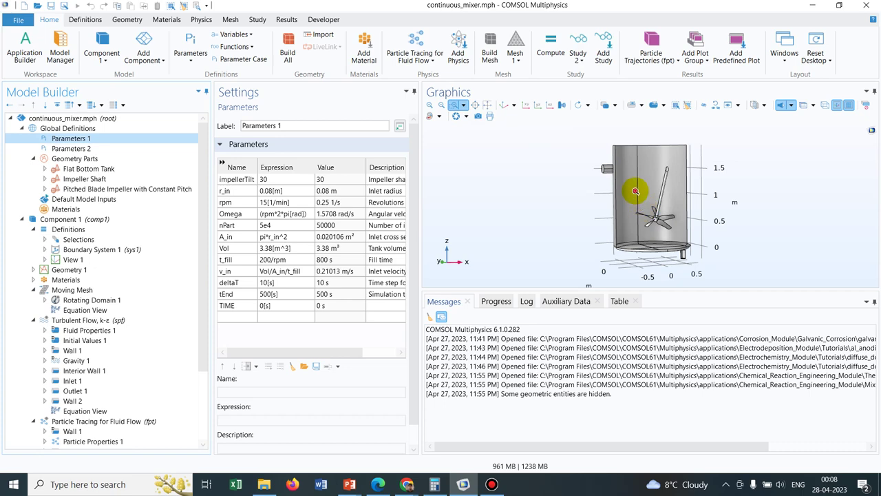
left_click_drag(636, 191, 697, 241)
left_click(688, 234)
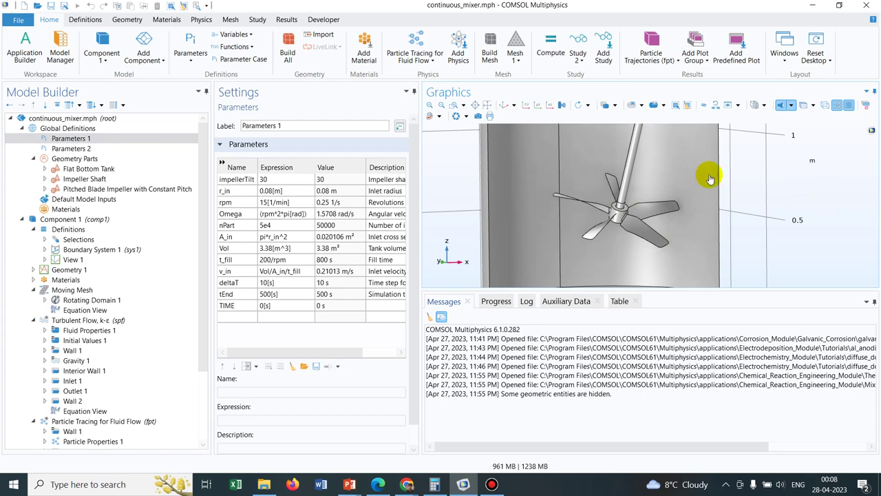
left_click(488, 105)
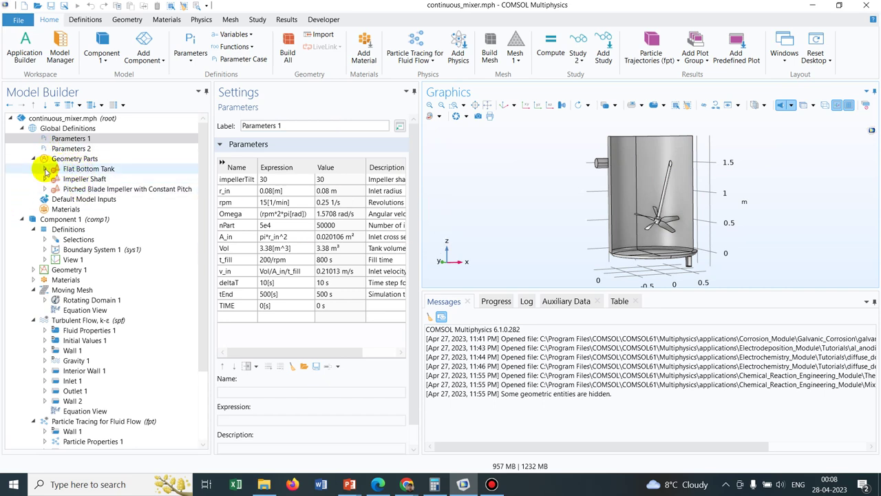
- Preview the Flat Bottom Tank and Impeller Shaft parts, ending on the three-blade Pitched Blade Impeller part
left_click(67, 169)
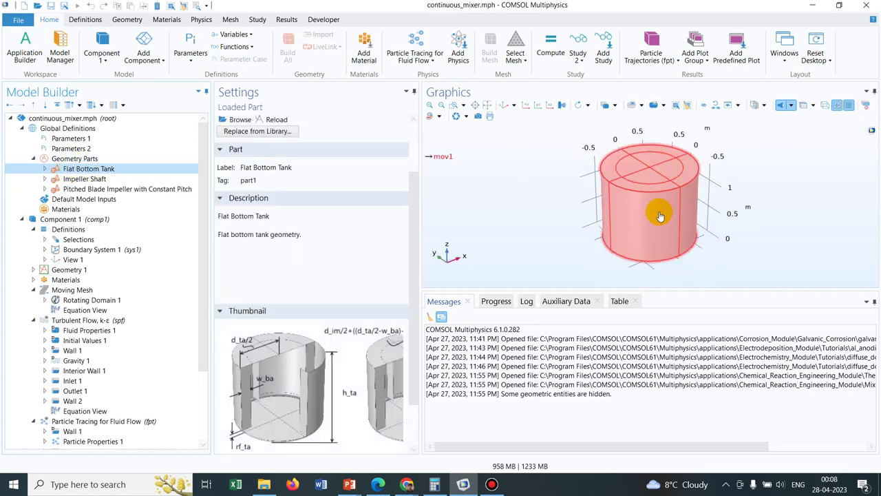
left_click(88, 179)
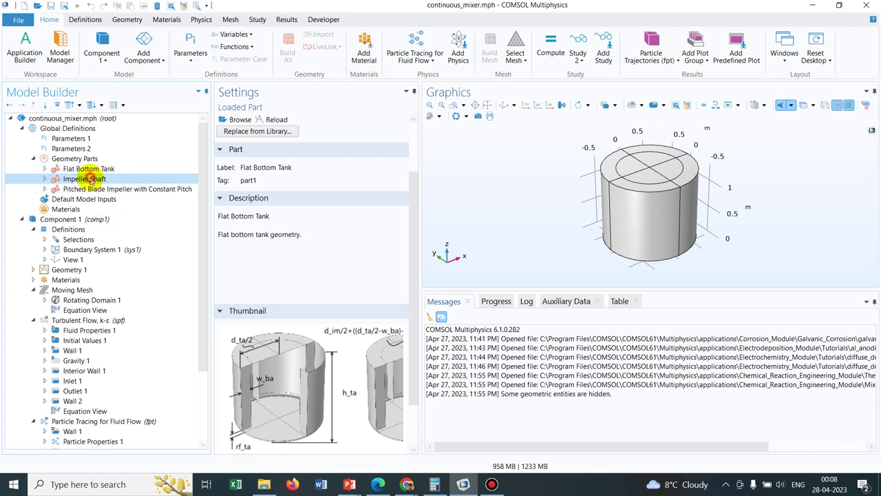
left_click(87, 189)
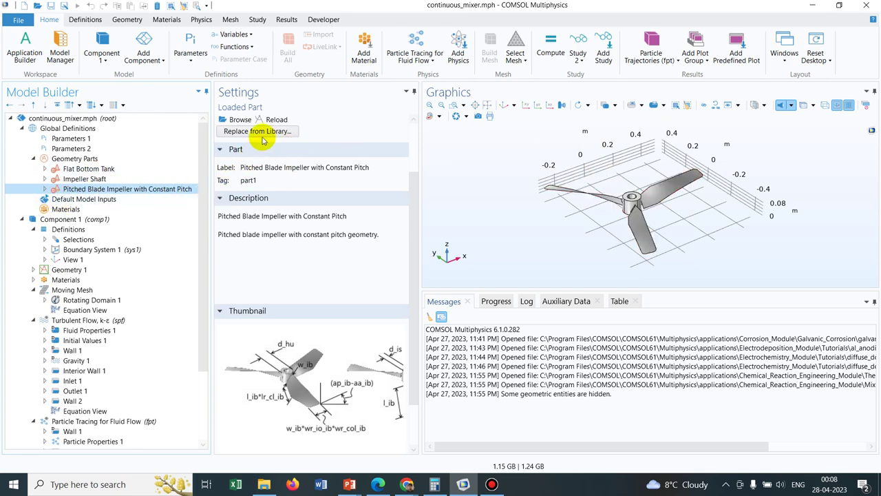
left_click_drag(414, 219, 417, 147)
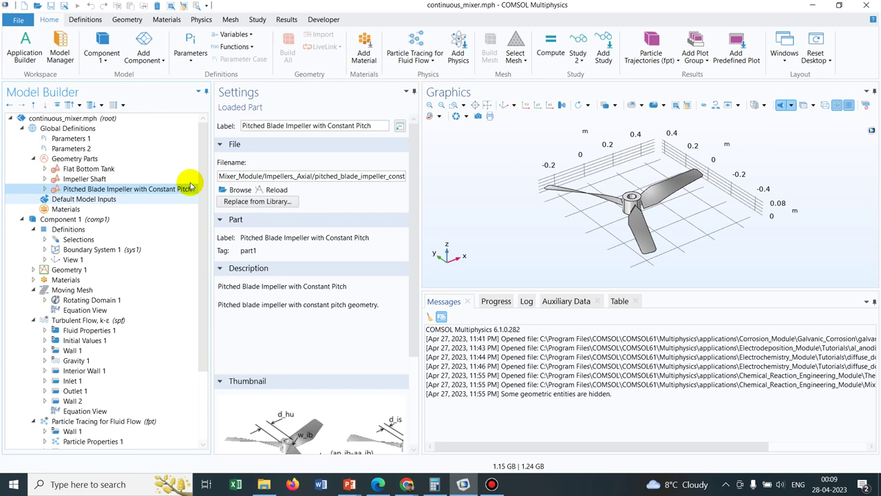
- Expand Geometry 1 to list Flat Bottom Tank 1 through Ignore Faces 1, and rotate the impeller
scroll(203, 147, "down", 1)
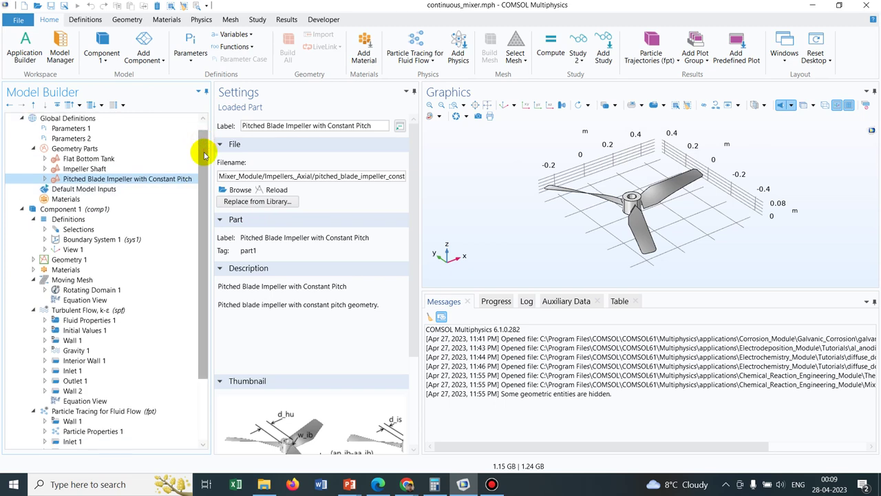
scroll(203, 162, "down", 2)
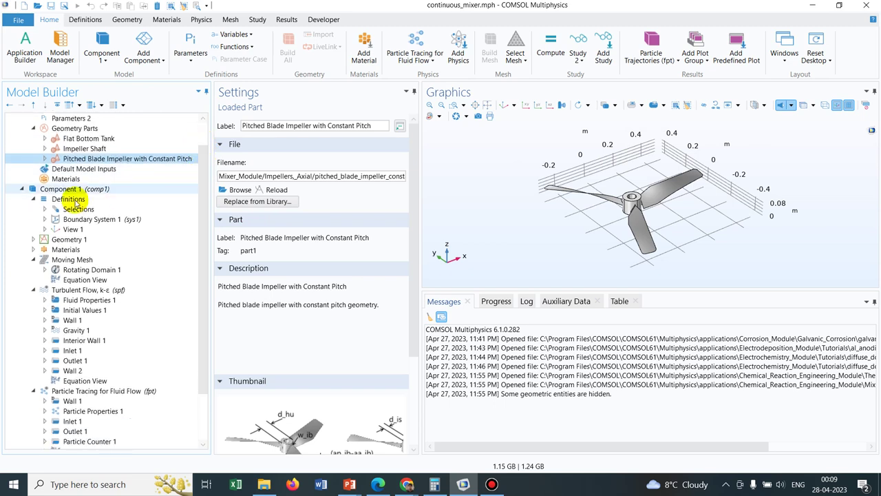
left_click(33, 239)
scroll(203, 176, "down", 3)
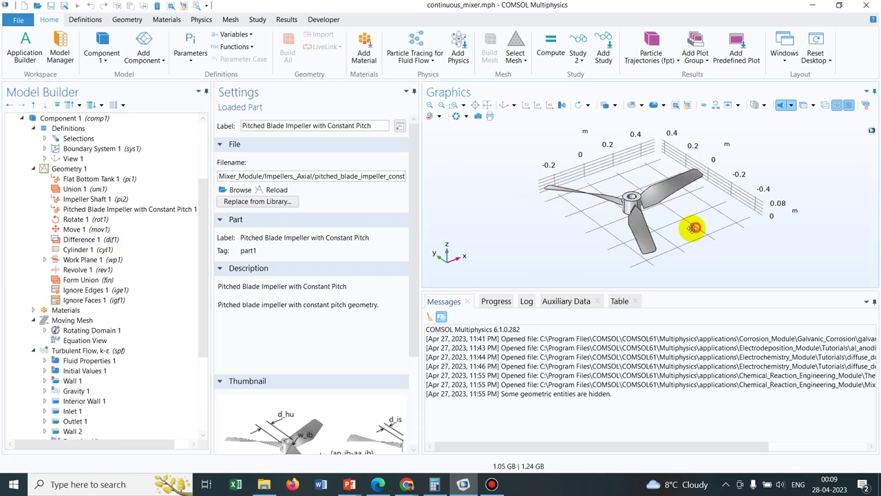
left_click_drag(692, 228, 703, 188)
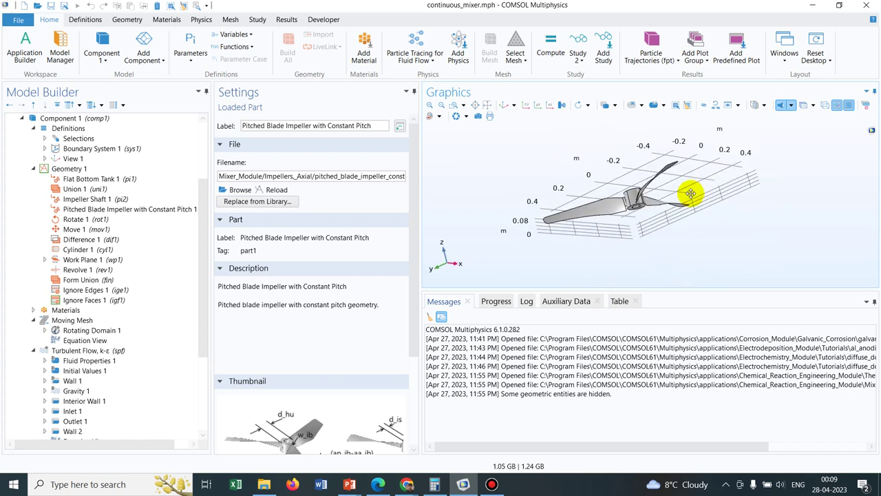
left_click_drag(691, 193, 692, 223)
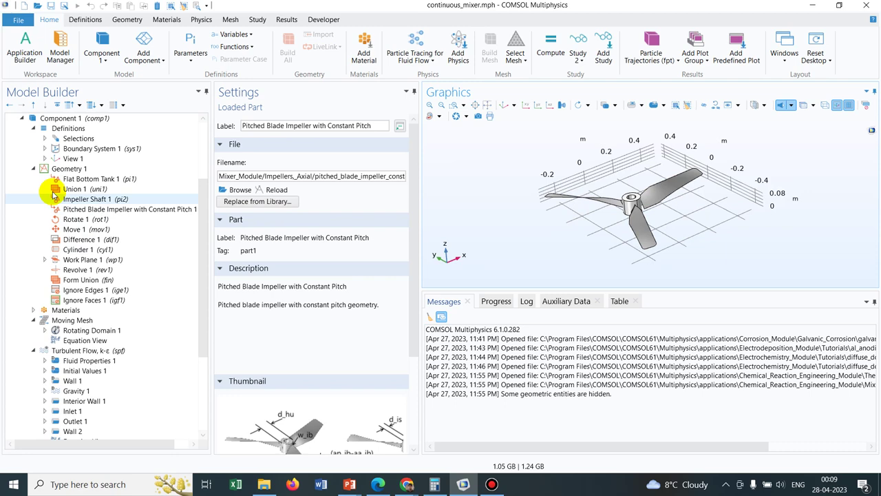
- Show Impeller Shaft 1's position 0.5 m, diameter 0.05 m and length 2 m, and expand Work Plane 1
left_click(94, 200)
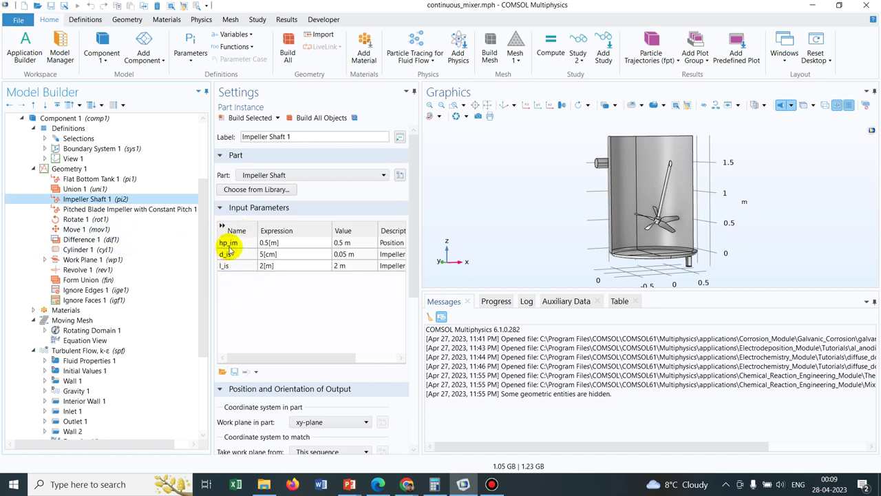
left_click(387, 242)
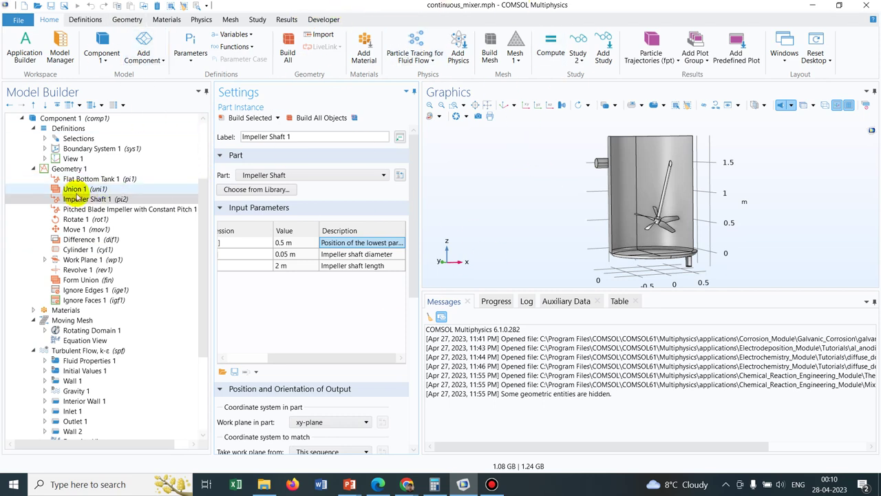
left_click(44, 259)
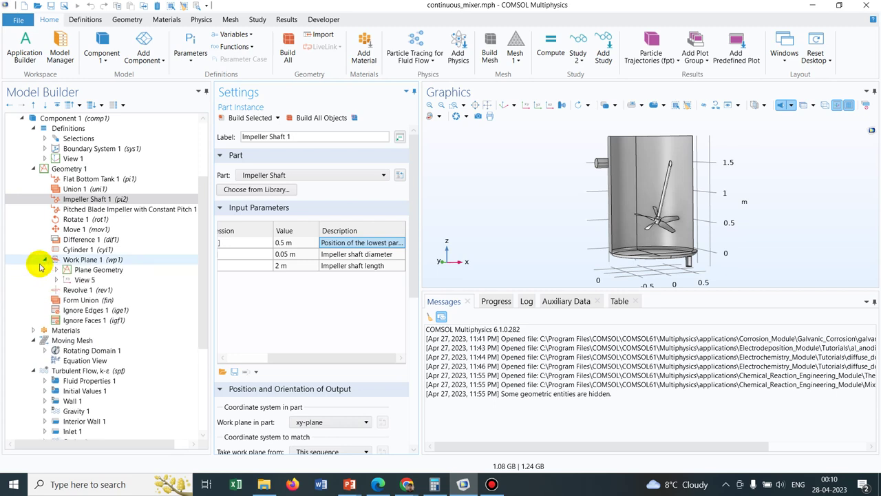
left_click(73, 199)
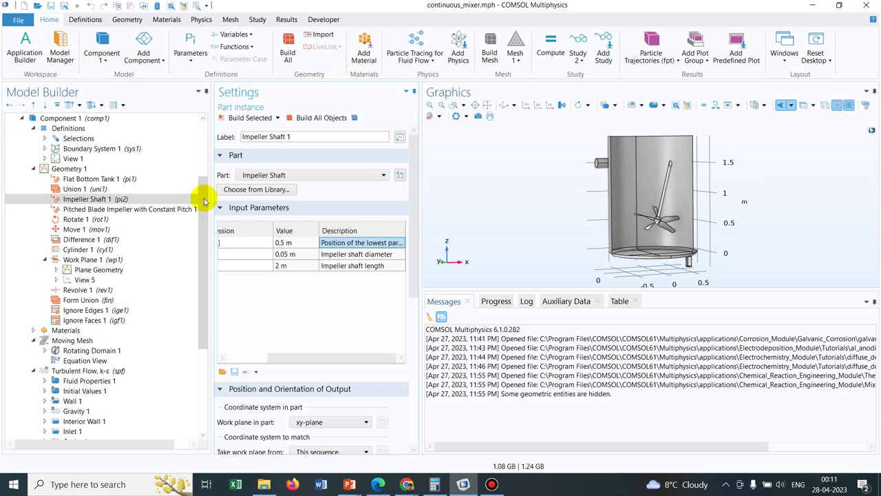
left_click_drag(204, 200, 196, 324)
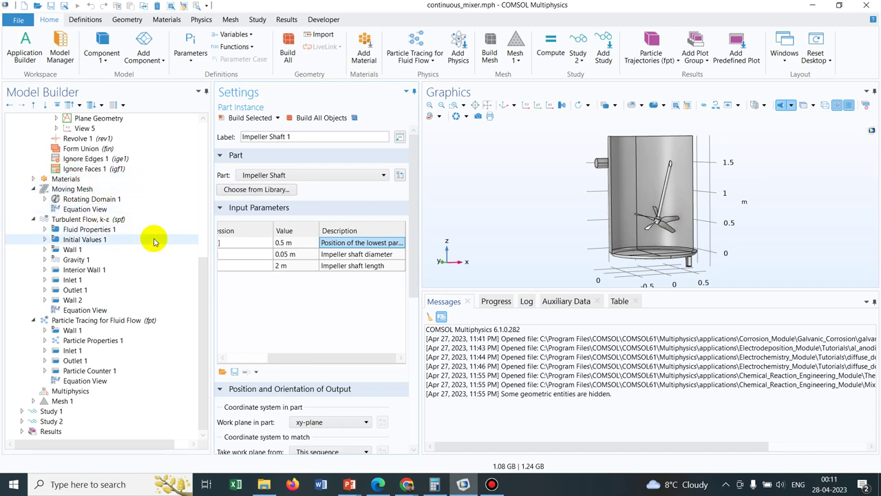
- Show Rotating Domain 1 under Moving Mesh: domain 4 rotating at angular velocity Omega, initial angle 0
left_click(82, 190)
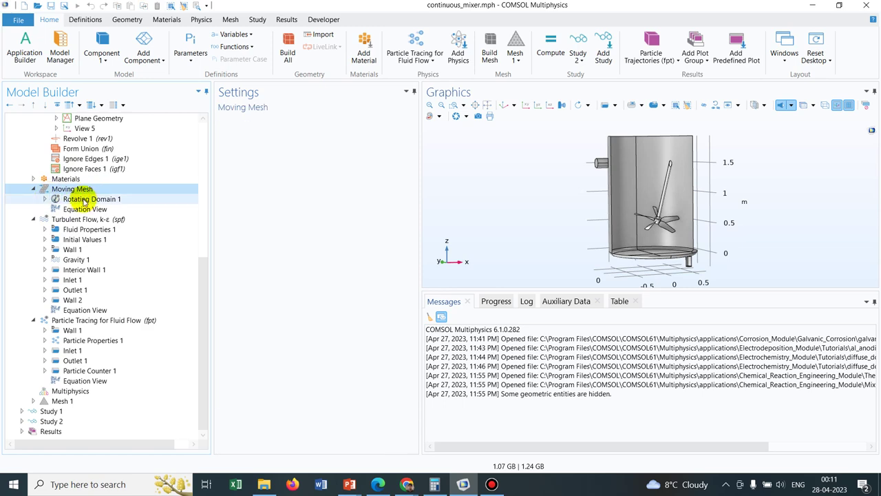
left_click(88, 199)
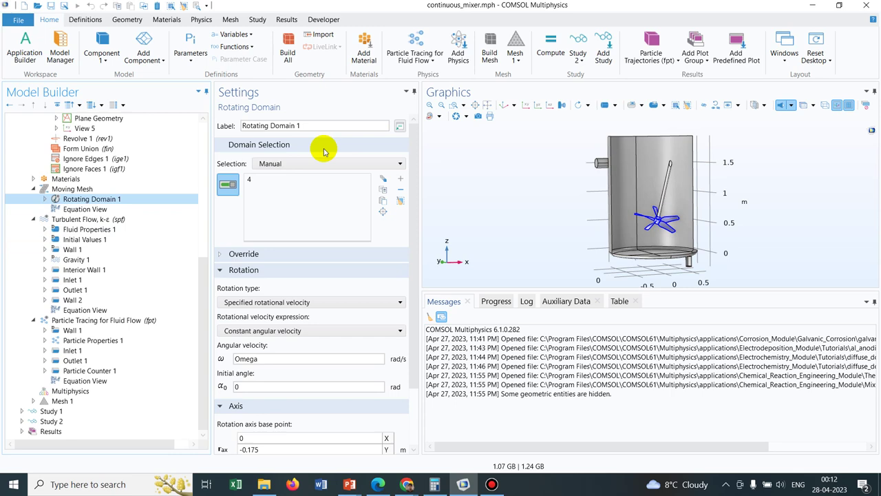
- Show the Turbulent Flow, k-ε settings: domains 1–4, incompressible, gravity, reference pressure 1[atm]
left_click(107, 219)
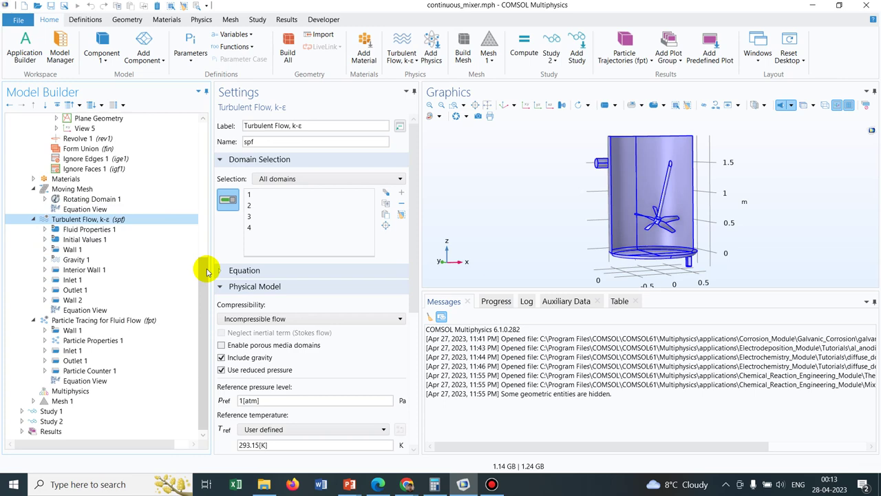
- Review Particle Tracing for Fluid Flow and Particle Counter 1 on boundaries 51, 52, 54 and 55
left_click(89, 321)
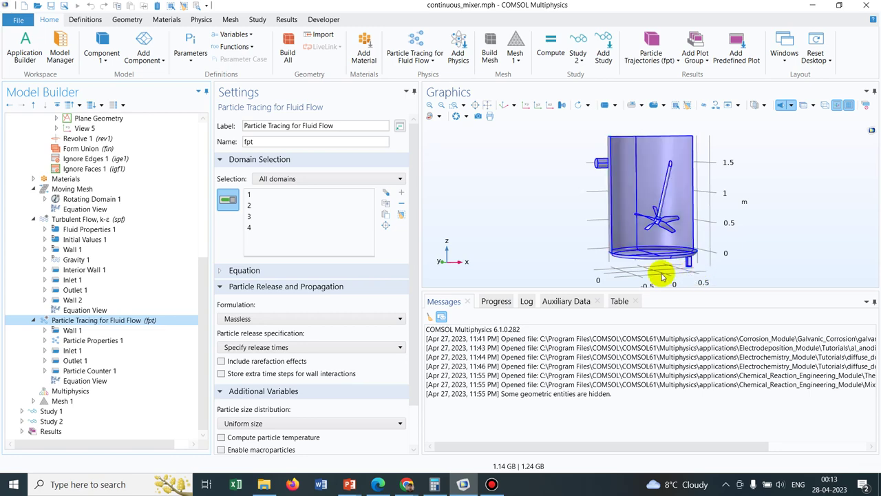
left_click(110, 371)
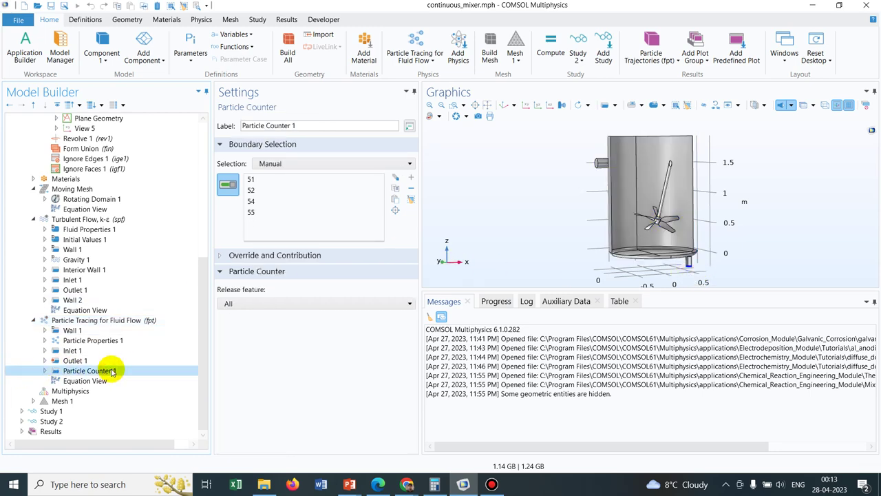
- Inspect the Inlet 1, Outlet 1 and Wall 2 slip boundary conditions of the flow
left_click(90, 282)
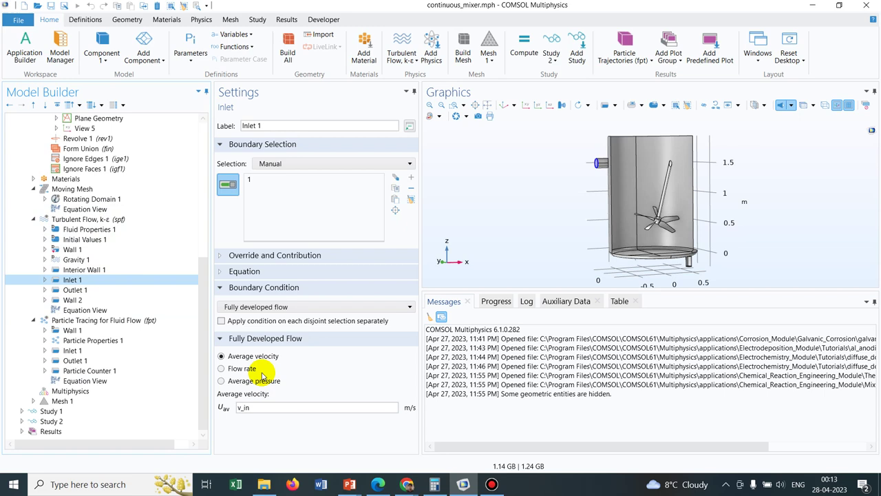
left_click(76, 291)
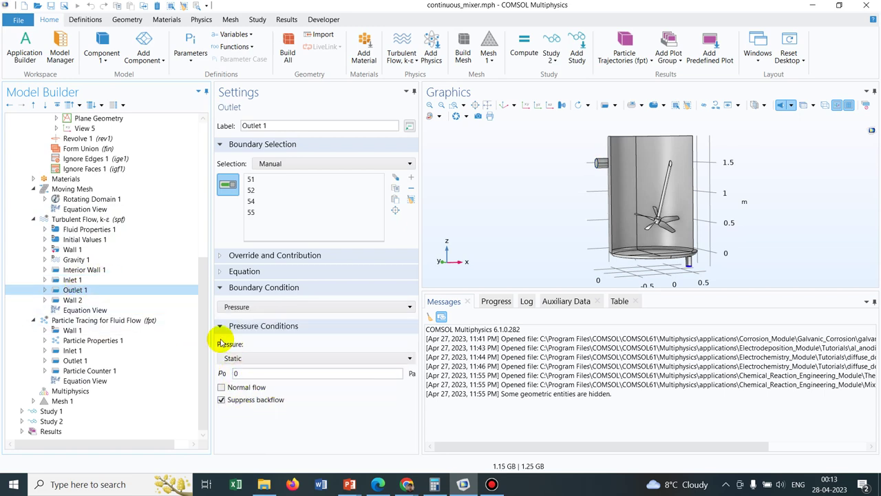
left_click(87, 300)
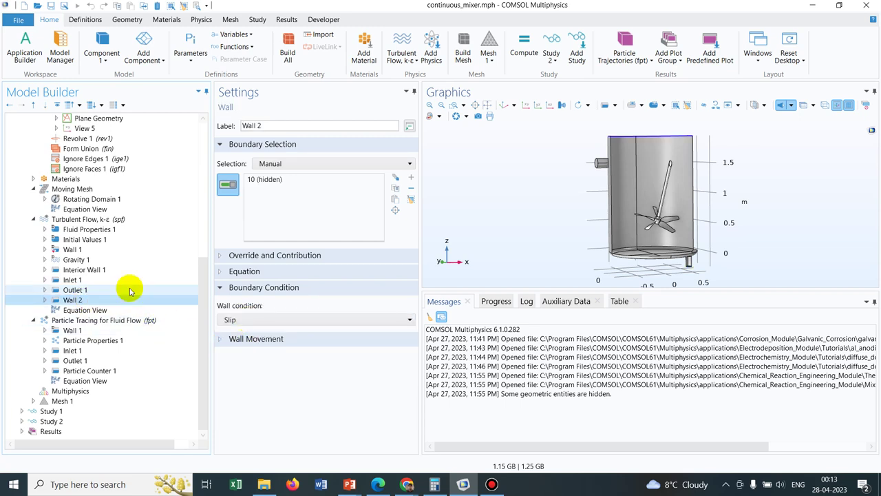
- Show Initial Values 1: zero velocity and pressure, k spf.kinit, ep spf.epinit
left_click(85, 240)
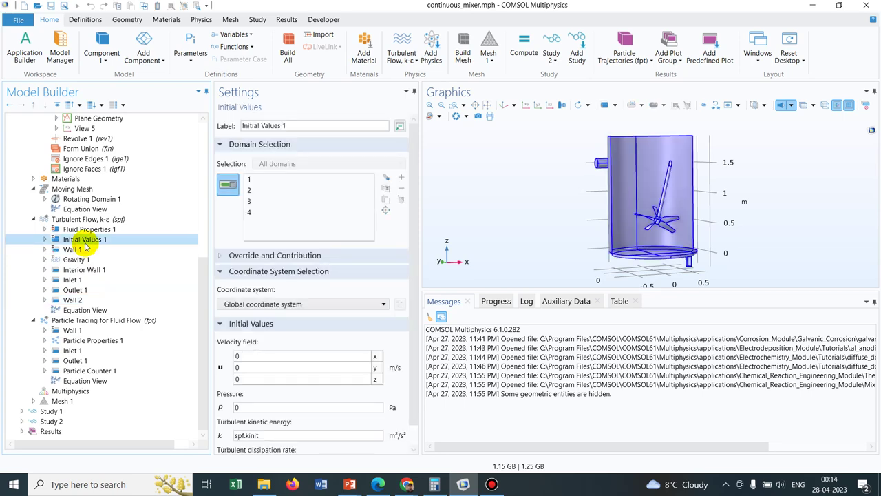
left_click(416, 188)
left_click_drag(416, 188, 414, 321)
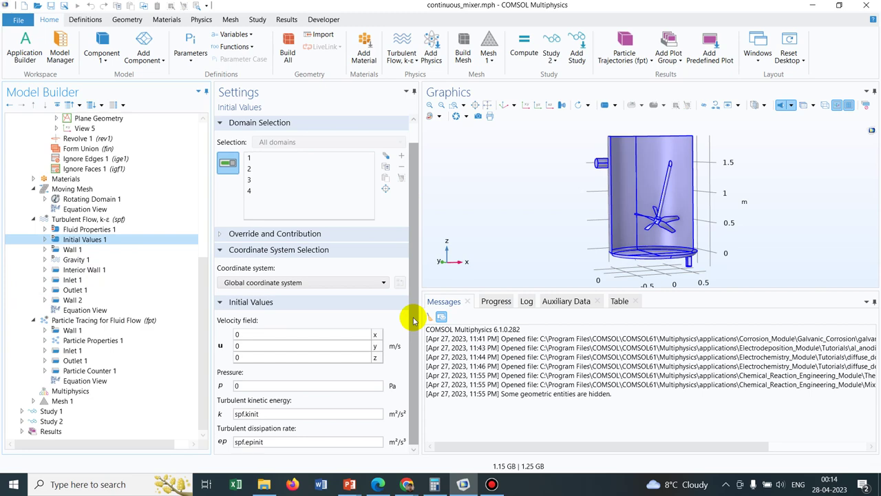
- Expand the Turbulent Flow, k-ε Equation section to show the equations for Study 1, Frozen Rotor
left_click(88, 220)
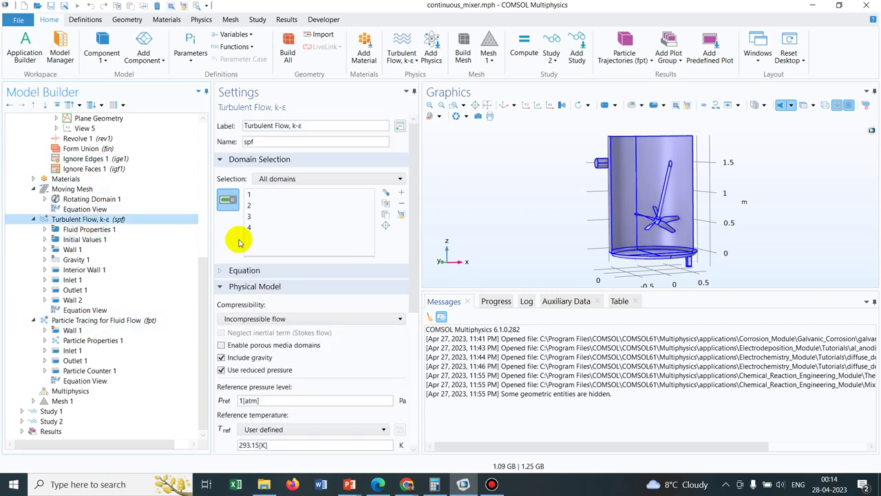
left_click(246, 268)
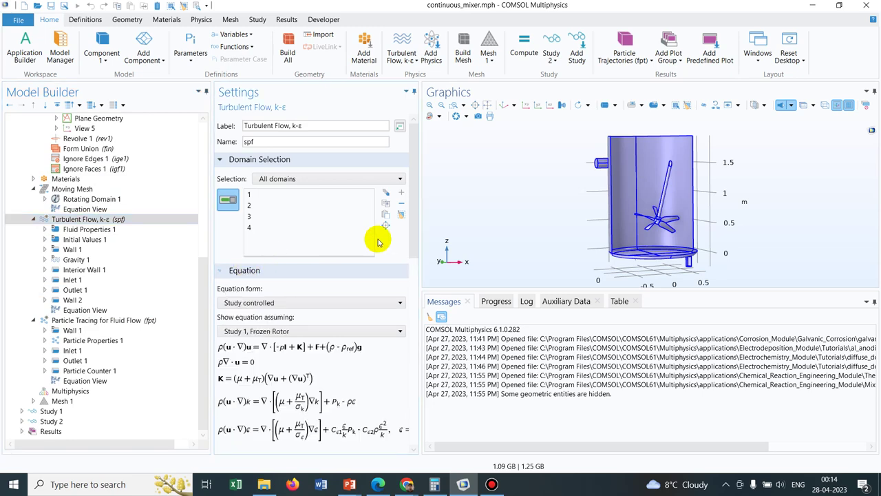
left_click_drag(411, 157, 419, 210)
scroll(414, 251, "up", 1)
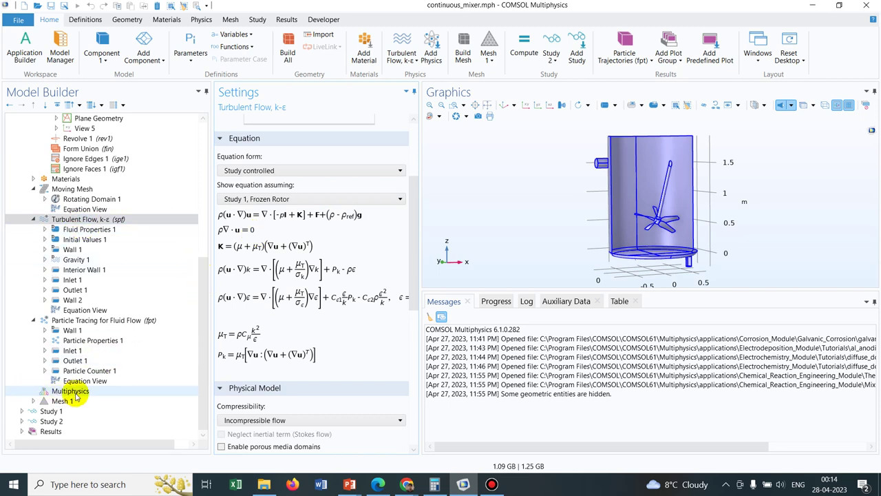
- Expand Study 1 and Study 2, view the Time Dependent step, and finish on the Frozen Rotor step
left_click(22, 411)
left_click(95, 422)
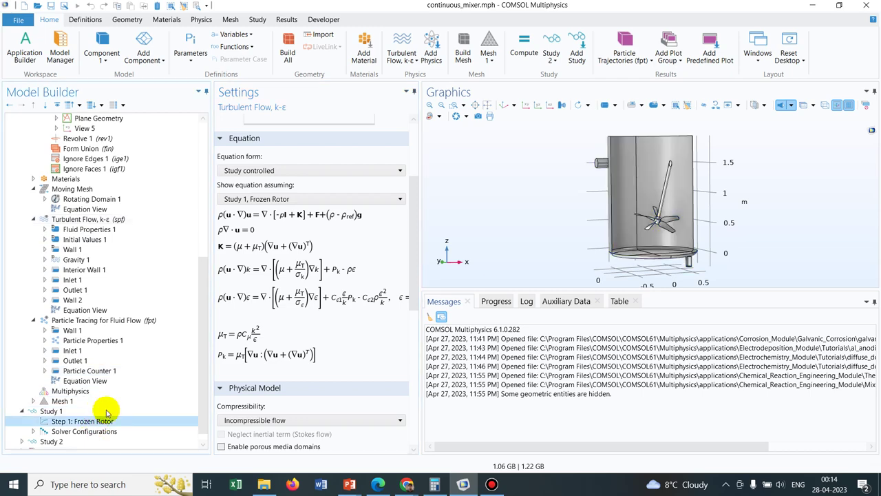
scroll(202, 292, "down", 1)
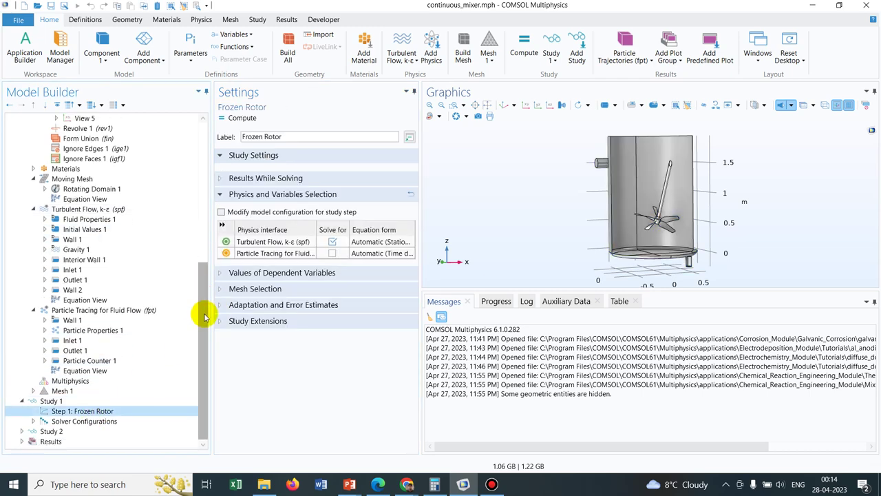
left_click(20, 430)
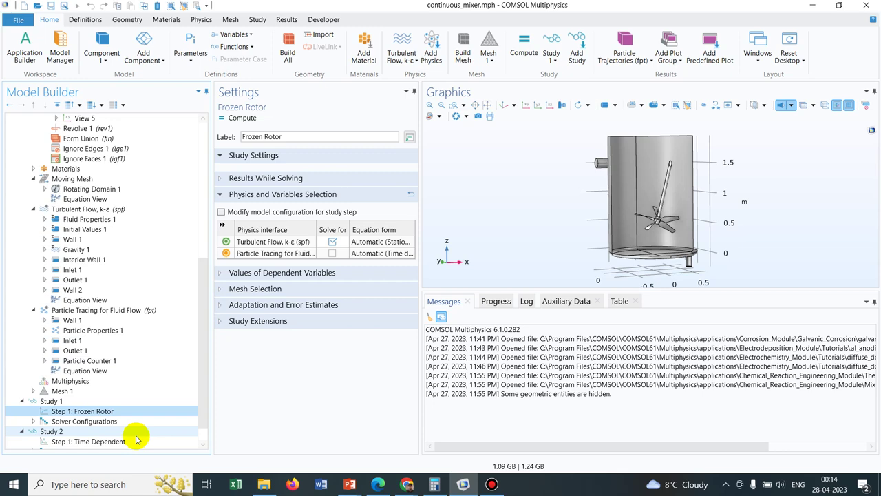
left_click(124, 439)
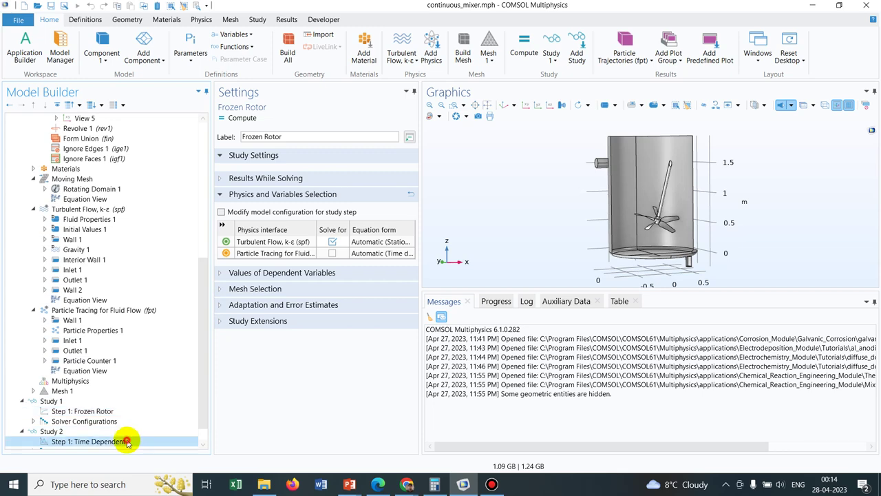
left_click(110, 411)
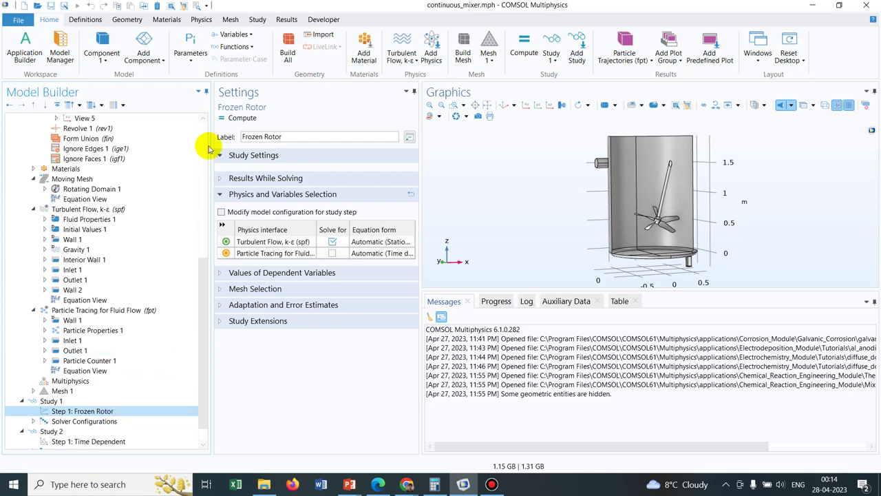
- Compute Study 1's Frozen Rotor step and follow the Log reporting 3900 mesh elements
left_click(238, 118)
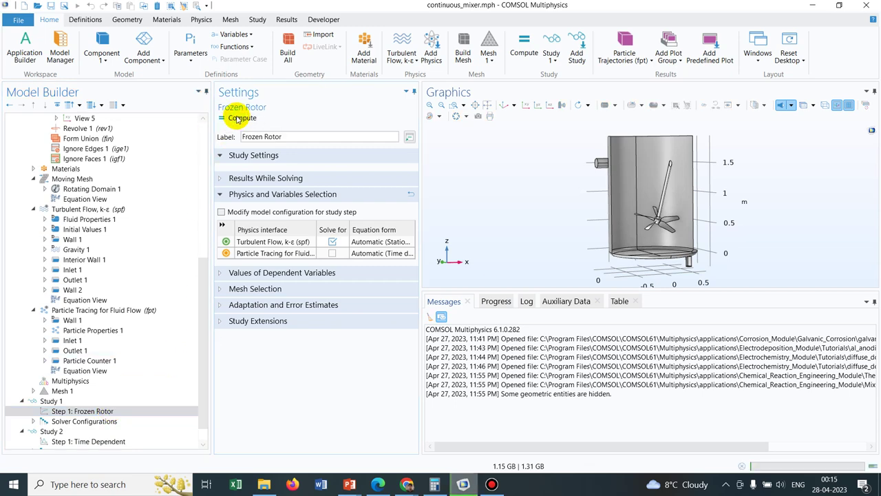
left_click(526, 301)
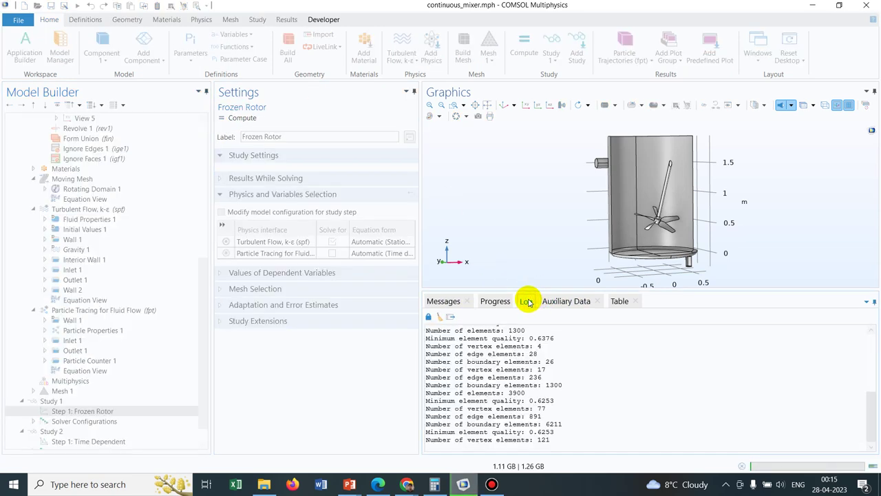